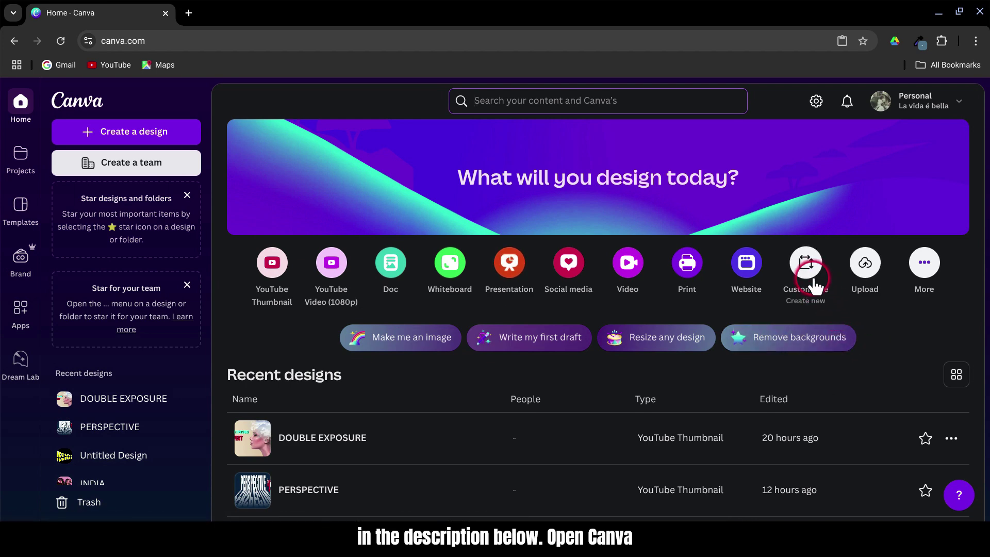
- Set a custom size of 3264 × 1088 px and create the blank Canva design
{"action": "left_click", "coordinate": [805, 263]}
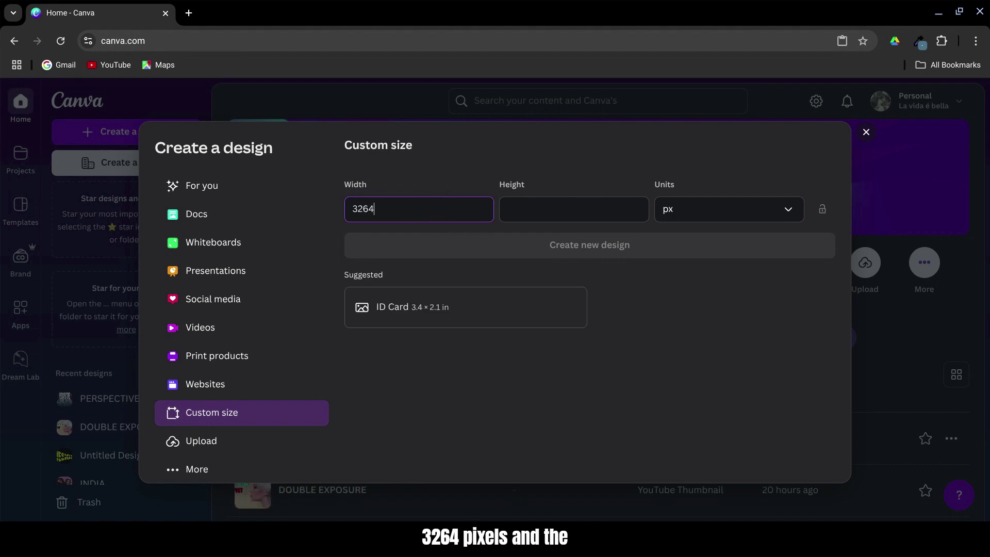
{"action": "left_click", "coordinate": [505, 201]}
{"action": "type", "text": "1088"}
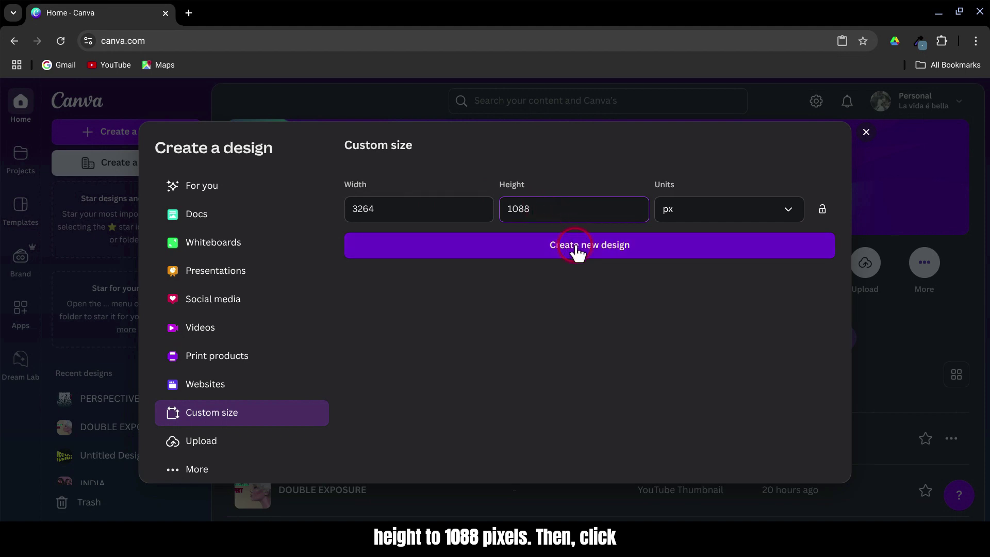
{"action": "left_click", "coordinate": [577, 246]}
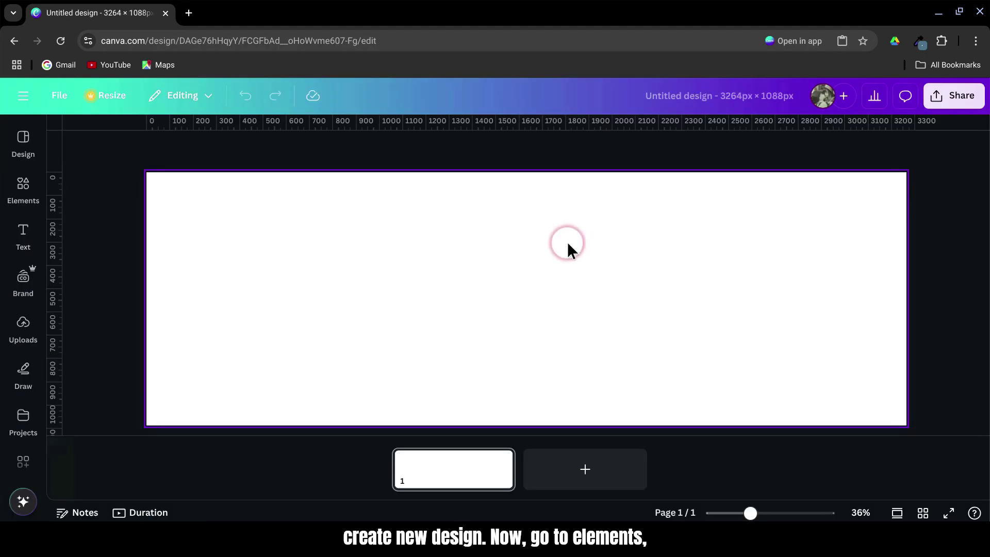
- Search Elements for 'real plane' and add the first plane from Graphics
{"action": "left_click", "coordinate": [23, 191]}
{"action": "left_click", "coordinate": [108, 135]}
{"action": "type", "text": "real"}
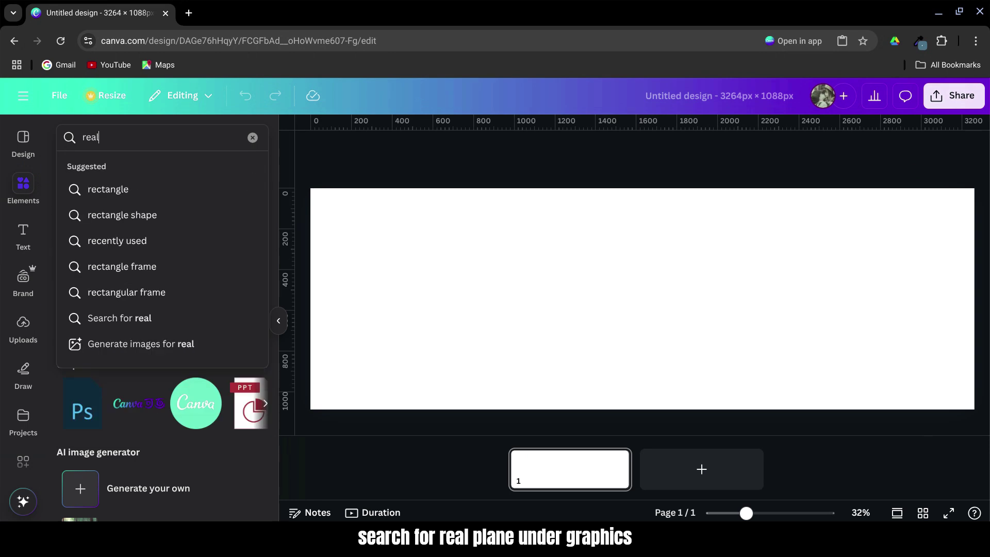
{"action": "type", "text": " plane"}
{"action": "key", "text": "Return"}
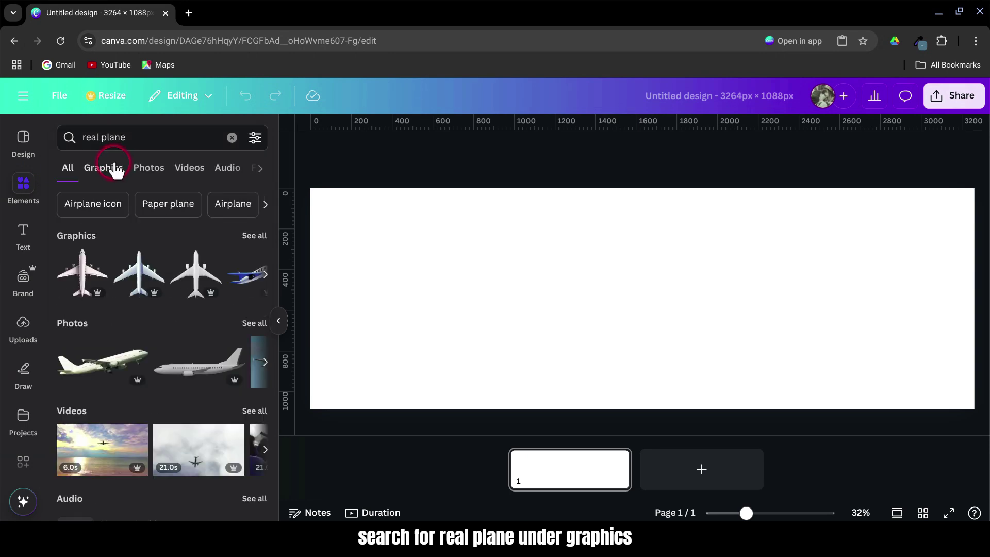
{"action": "left_click", "coordinate": [114, 169]}
{"action": "left_click", "coordinate": [94, 256]}
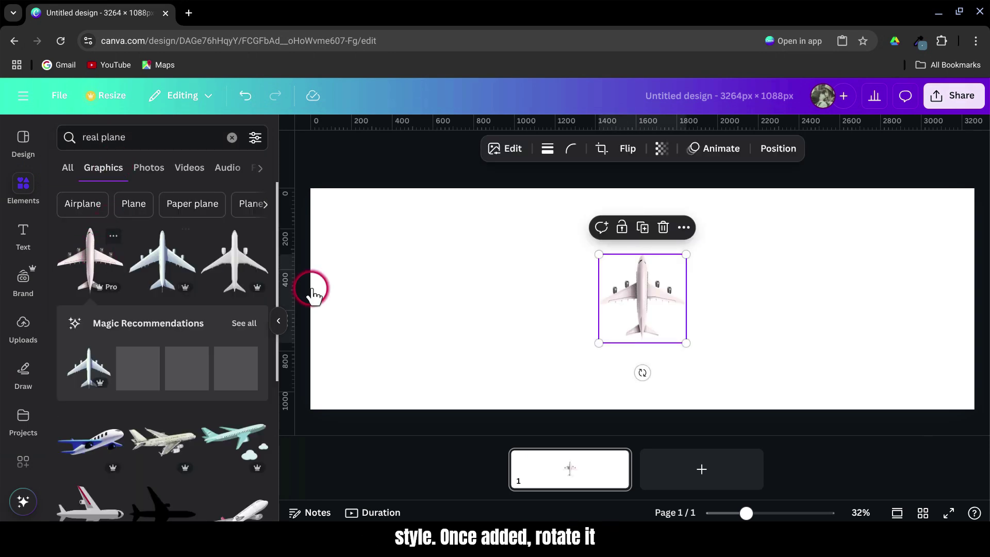
- Rotate the plane to point right, enlarge it to page height, and place it at the left edge
{"action": "left_click_drag", "start_coordinate": [641, 371], "coordinate": [552, 292]}
{"action": "left_click_drag", "start_coordinate": [620, 315], "coordinate": [567, 253]}
{"action": "left_click_drag", "start_coordinate": [612, 283], "coordinate": [742, 417]}
{"action": "left_click_drag", "start_coordinate": [666, 351], "coordinate": [462, 358]}
- Set the page background color to bright green with the custom color picker
{"action": "left_click", "coordinate": [612, 321]}
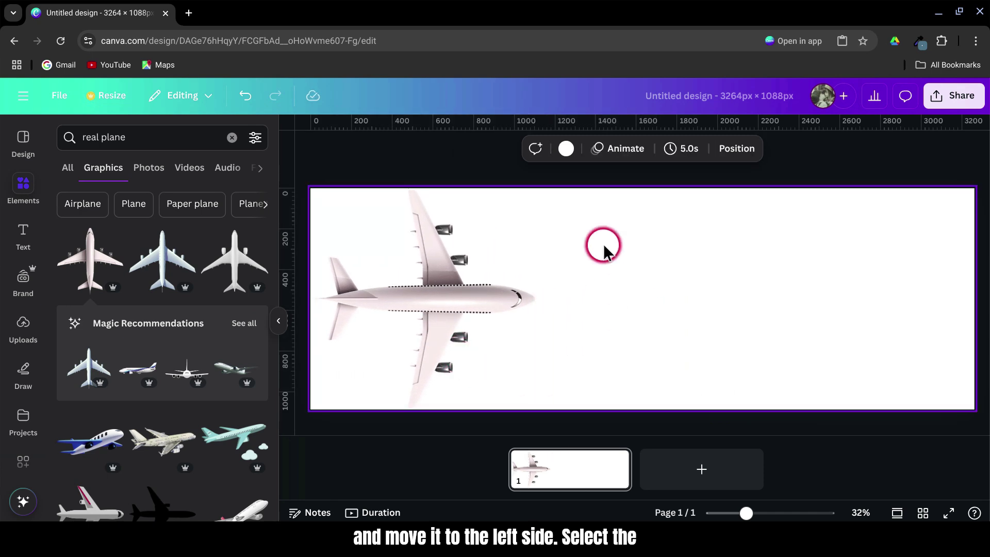
{"action": "left_click", "coordinate": [571, 156]}
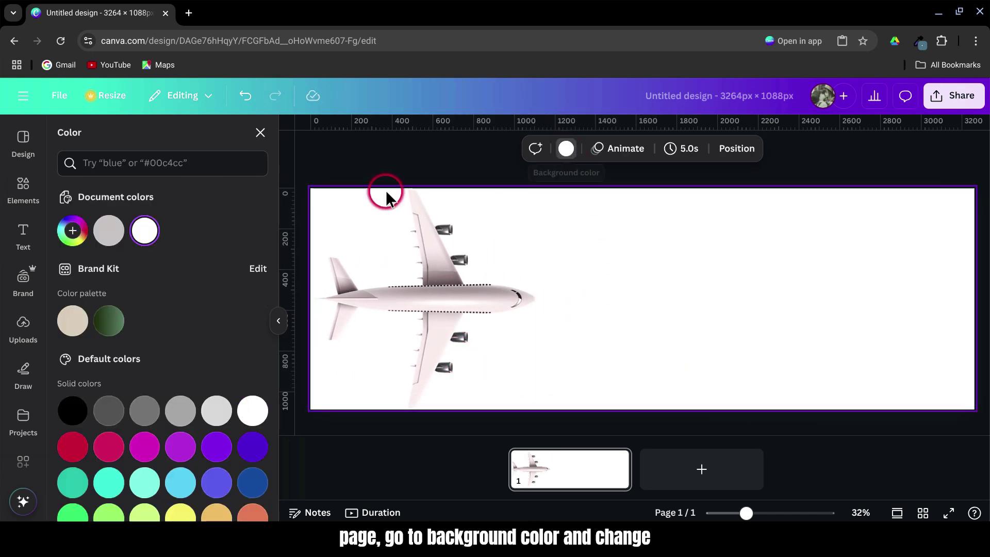
{"action": "left_click", "coordinate": [72, 231]}
{"action": "left_click", "coordinate": [121, 373]}
{"action": "left_click_drag", "start_coordinate": [104, 316], "coordinate": [244, 299]}
- Add a square, stretch it over the right part of the page, and color it red
{"action": "left_click", "coordinate": [23, 188]}
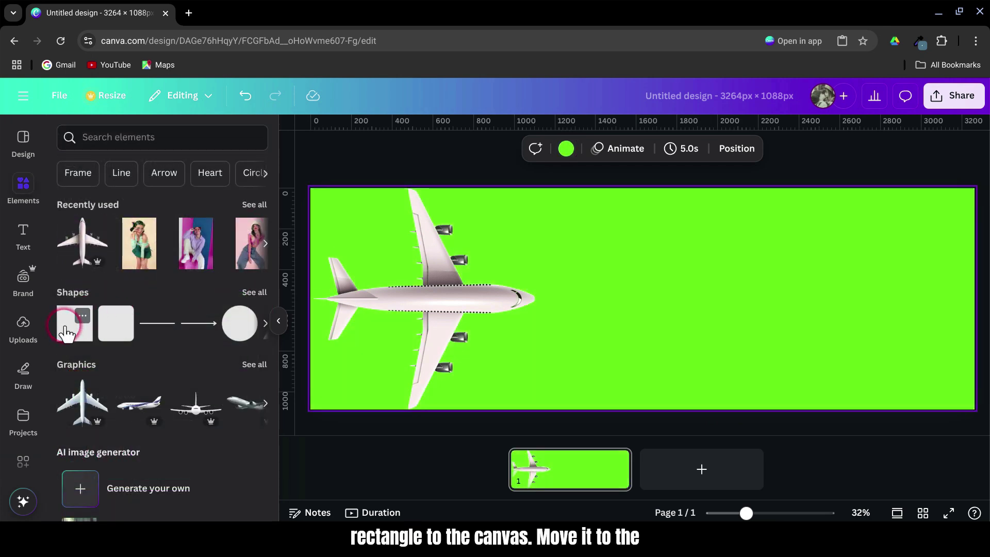
{"action": "left_click", "coordinate": [66, 332]}
{"action": "left_click_drag", "start_coordinate": [641, 298], "coordinate": [465, 408]}
{"action": "left_click_drag", "start_coordinate": [495, 287], "coordinate": [985, 327]}
{"action": "left_click", "coordinate": [367, 148]}
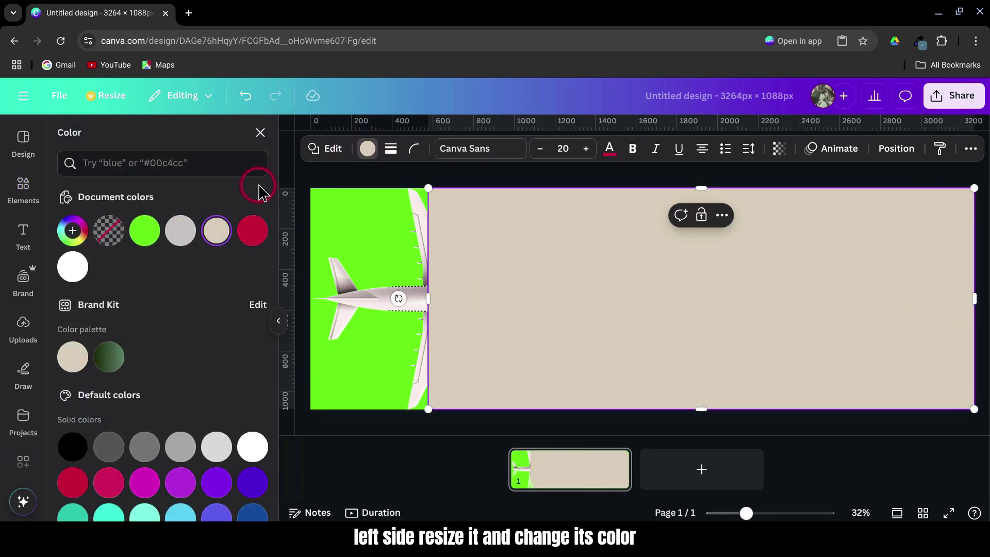
{"action": "left_click", "coordinate": [252, 231]}
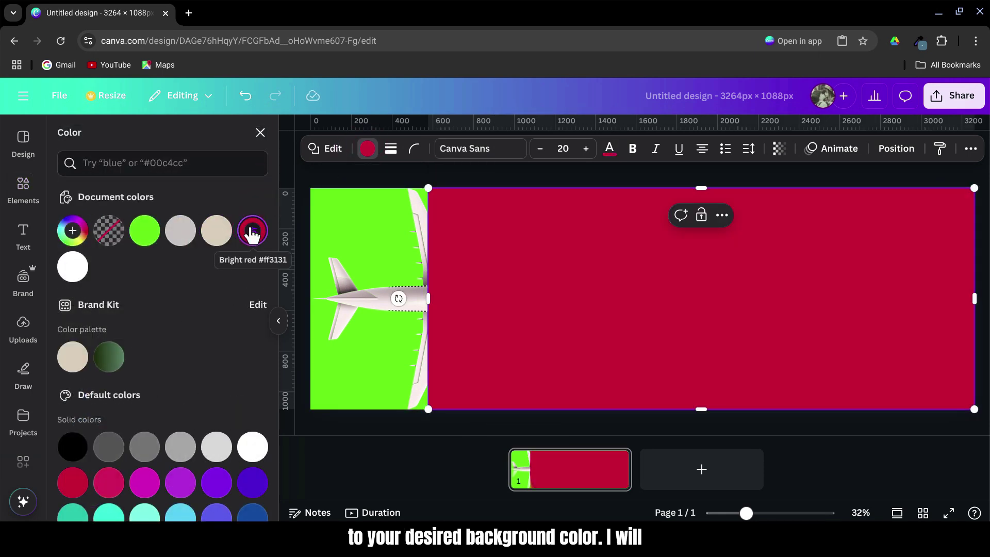
- Add a red square tilted -23° at the top edge and duplicate it to the bottom edge
{"action": "left_click", "coordinate": [260, 133]}
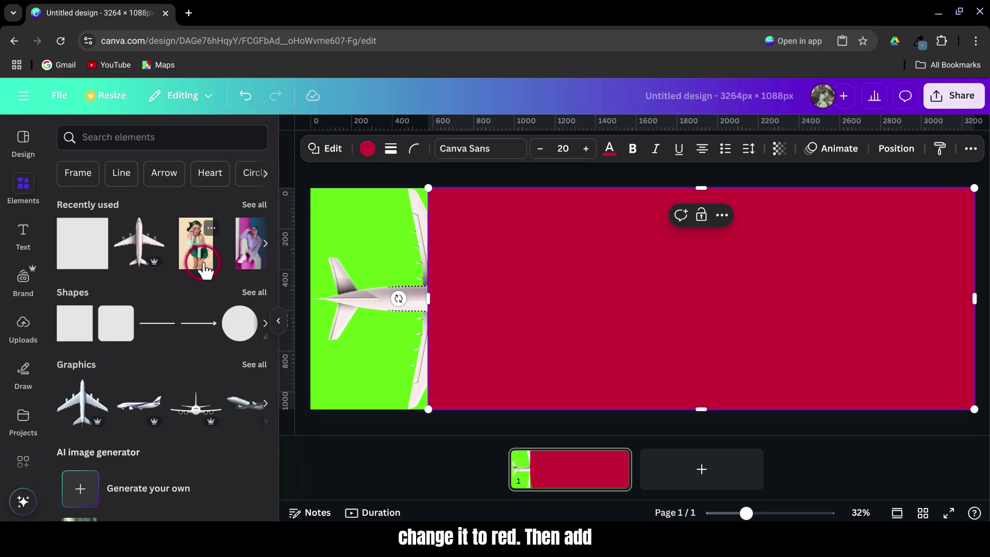
{"action": "left_click", "coordinate": [72, 334]}
{"action": "left_click_drag", "start_coordinate": [614, 303], "coordinate": [521, 190]}
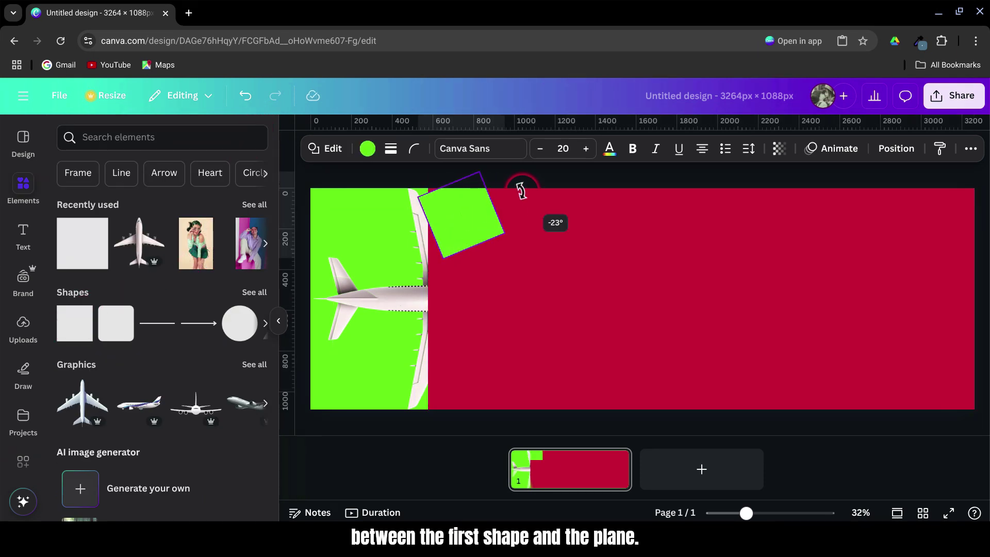
{"action": "left_click_drag", "start_coordinate": [477, 222], "coordinate": [465, 205]}
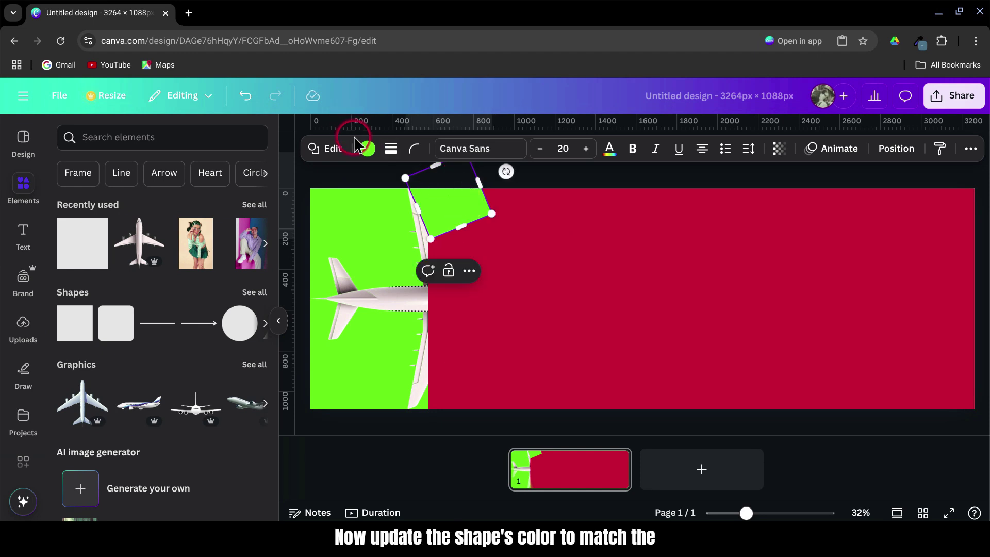
{"action": "left_click", "coordinate": [368, 150]}
{"action": "left_click", "coordinate": [239, 235]}
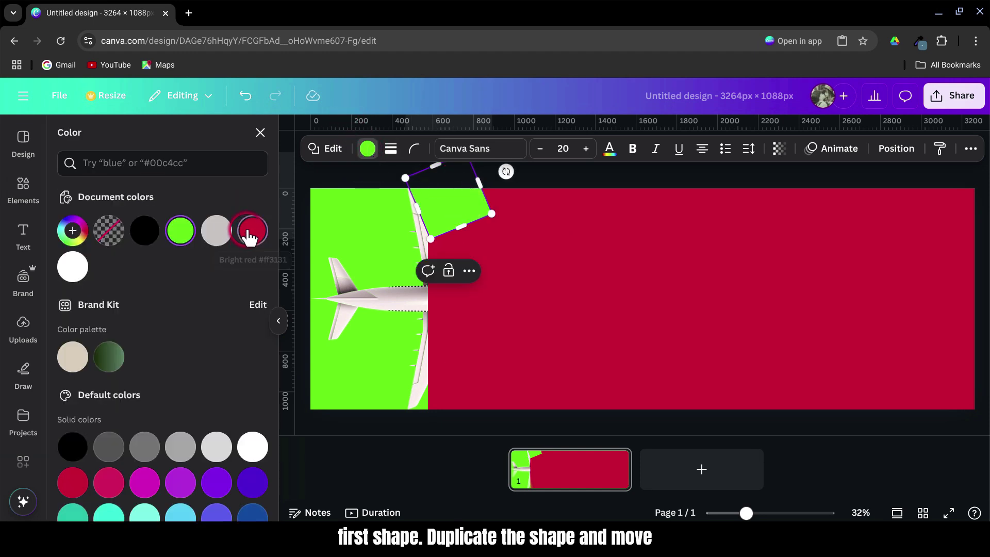
{"action": "left_click", "coordinate": [450, 273]}
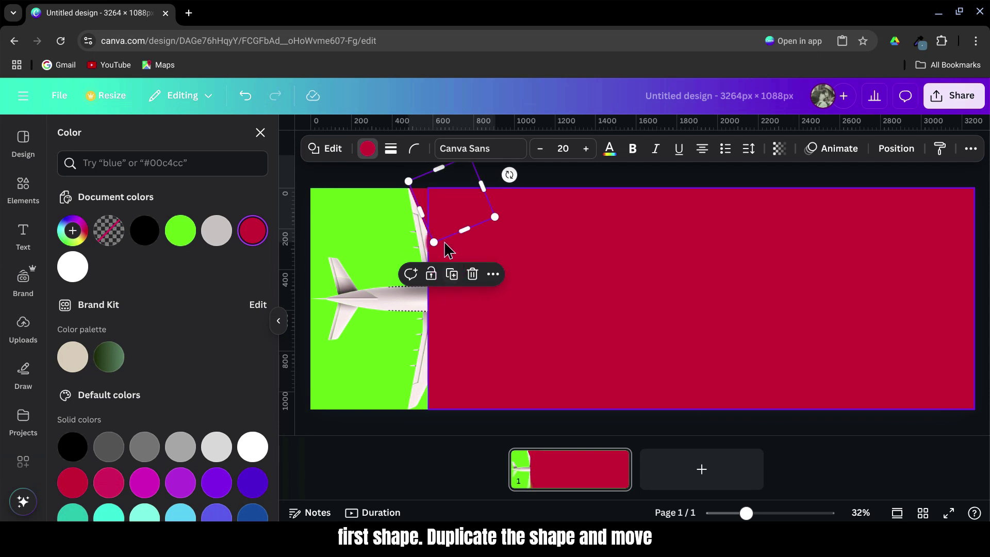
{"action": "left_click_drag", "start_coordinate": [456, 216], "coordinate": [456, 408]}
- Move the plane layer above the shapes in Layers, then open the PNG download settings
{"action": "left_click", "coordinate": [492, 323]}
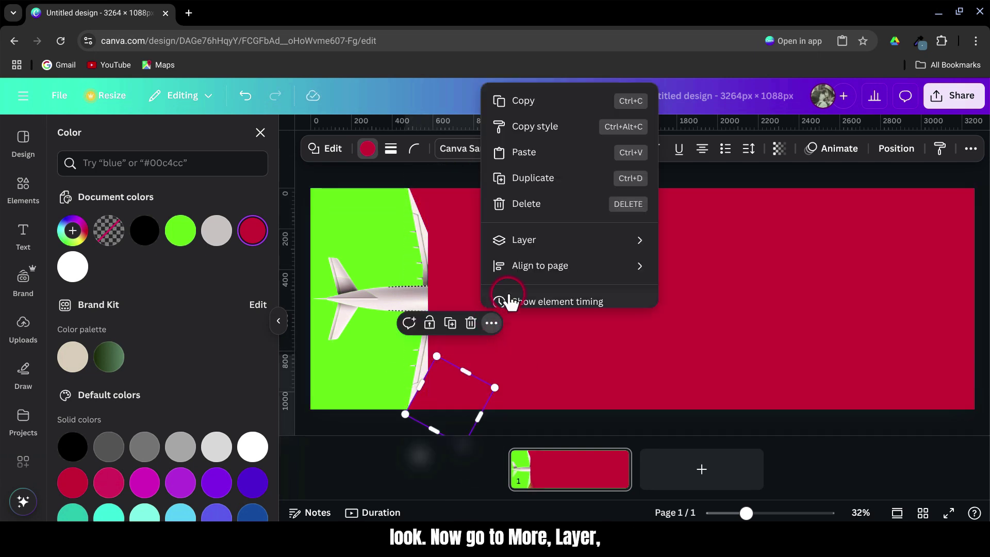
{"action": "mouse_move", "coordinate": [512, 243]}
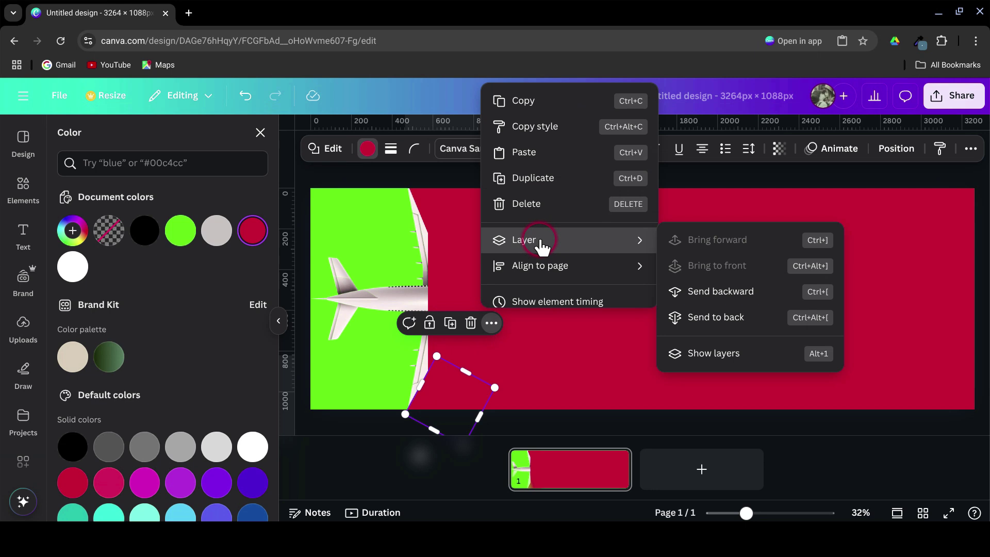
{"action": "left_click", "coordinate": [707, 355]}
{"action": "left_click_drag", "start_coordinate": [248, 368], "coordinate": [206, 242]}
{"action": "left_click", "coordinate": [593, 303]}
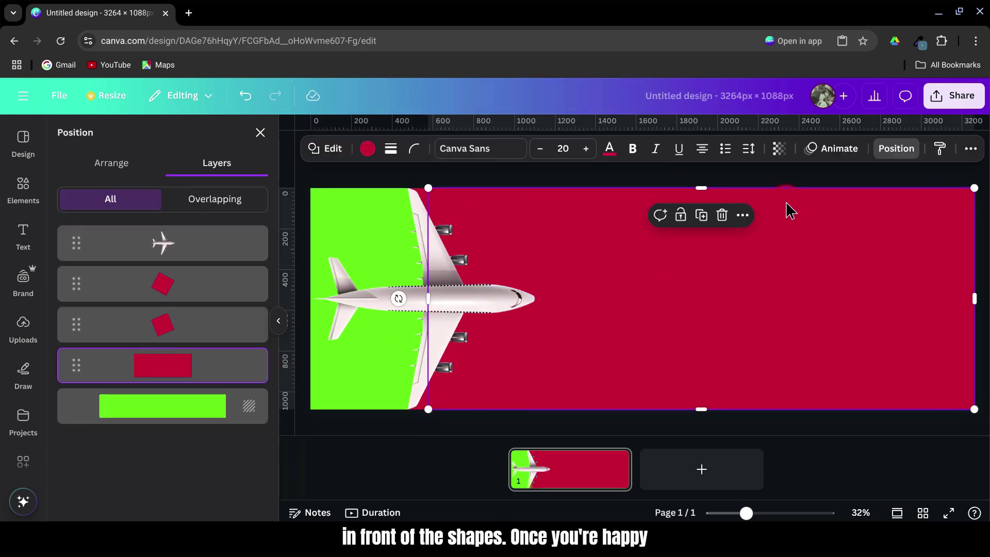
{"action": "left_click", "coordinate": [964, 98]}
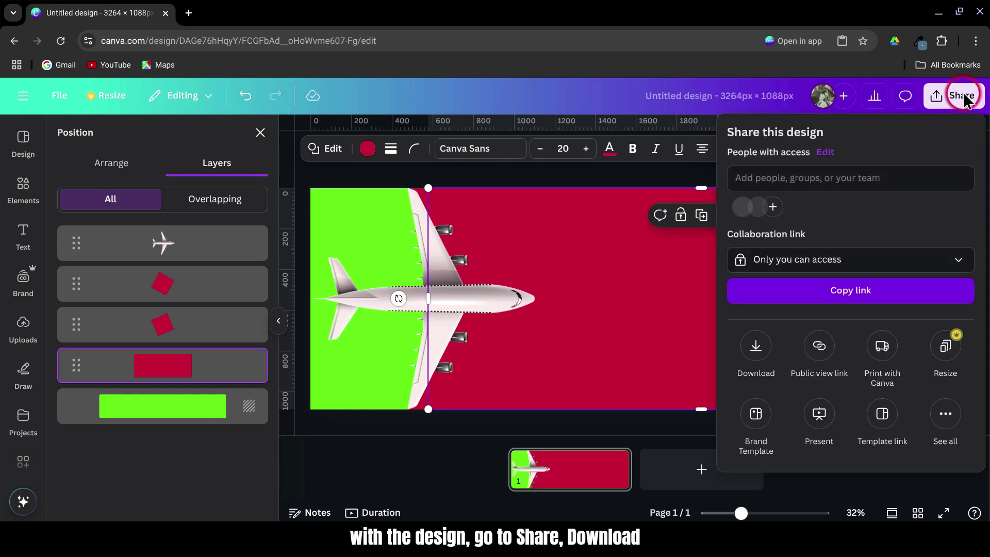
{"action": "left_click", "coordinate": [756, 350]}
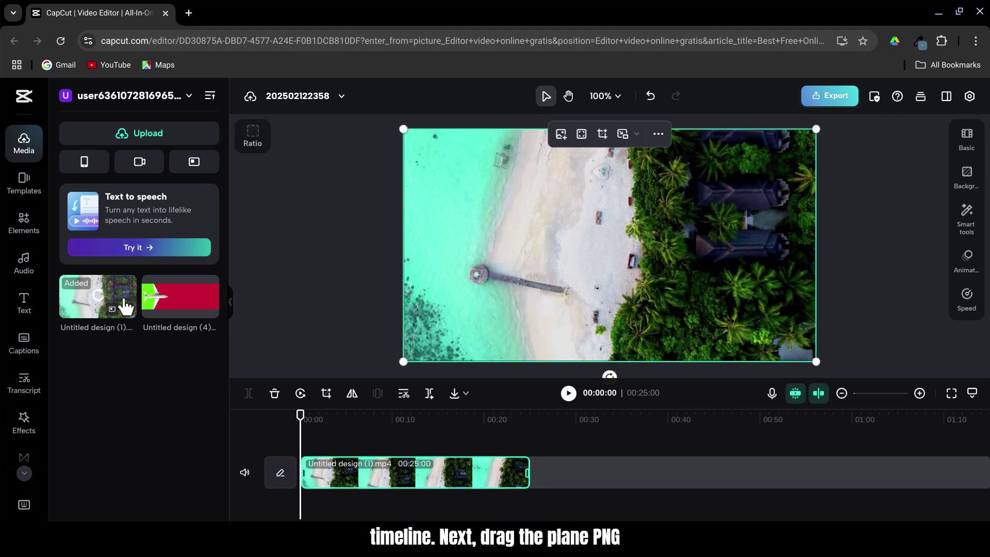
- Drag the plane PNG onto an overlay track above the beach video
{"action": "left_click_drag", "start_coordinate": [195, 311], "coordinate": [416, 465]}
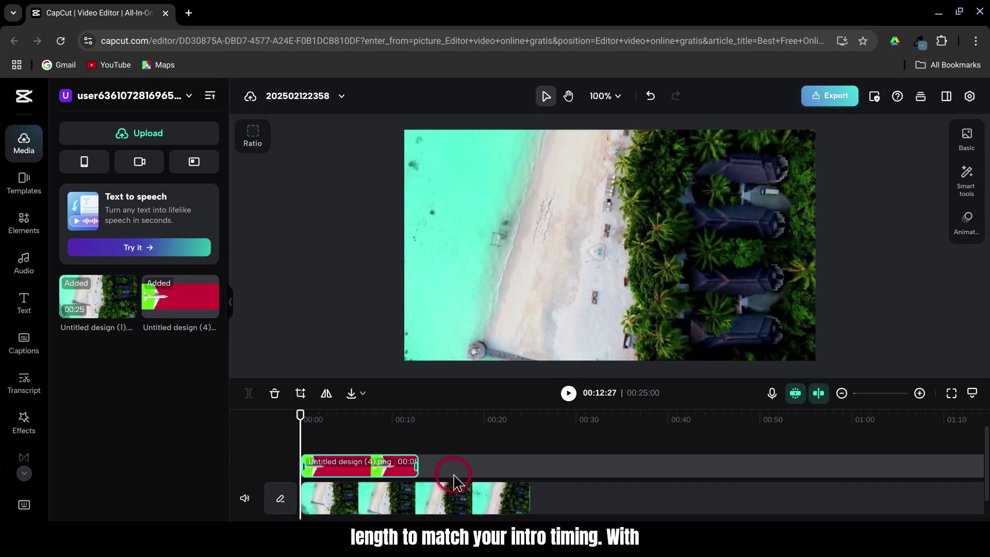
- Extend the overlay to 25 s, chroma-key out its green, and scale it to fill the canvas
{"action": "left_click_drag", "start_coordinate": [528, 476], "coordinate": [528, 477]}
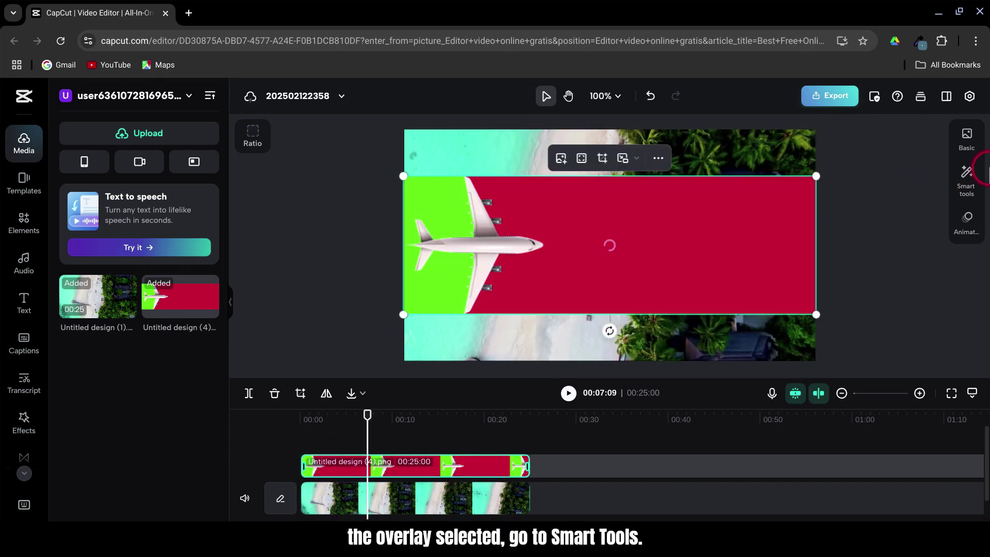
{"action": "left_click", "coordinate": [967, 180]}
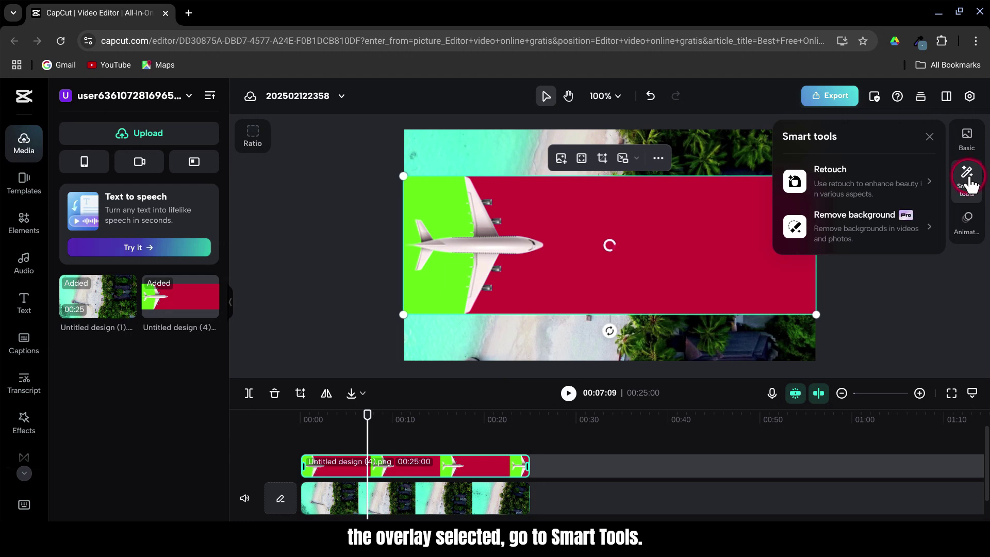
{"action": "left_click", "coordinate": [920, 221]}
{"action": "left_click", "coordinate": [932, 237]}
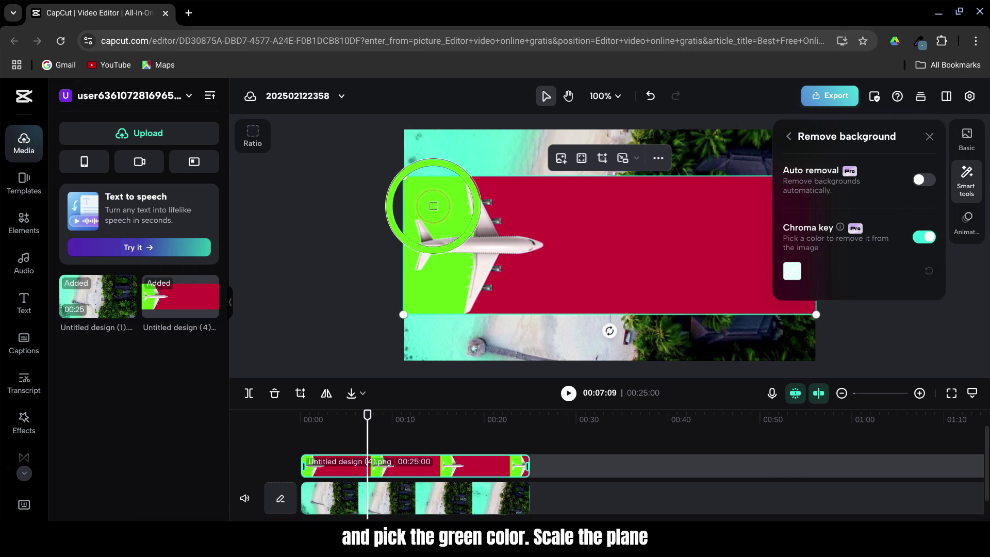
{"action": "left_click", "coordinate": [433, 206]}
{"action": "left_click_drag", "start_coordinate": [403, 176], "coordinate": [262, 129]}
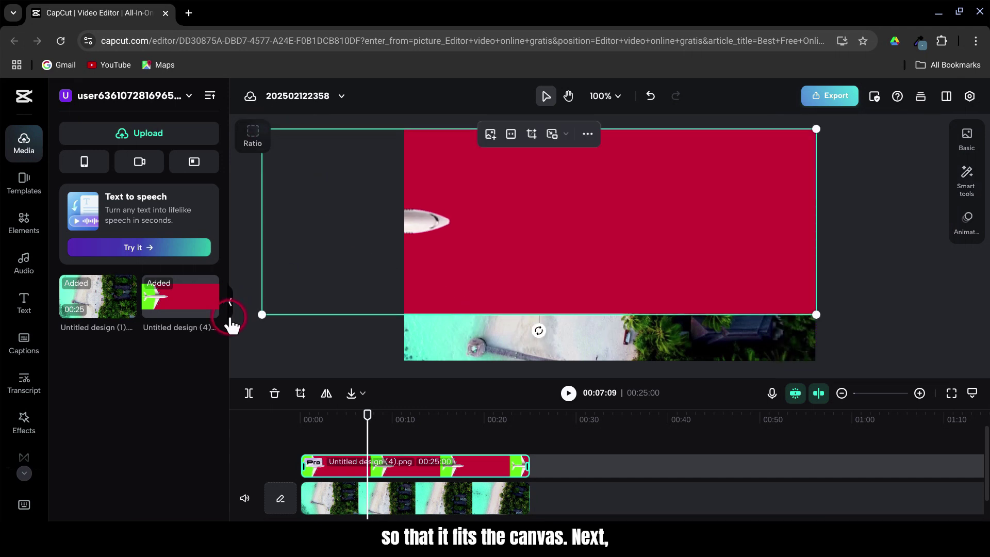
{"action": "left_click_drag", "start_coordinate": [262, 314], "coordinate": [168, 413]}
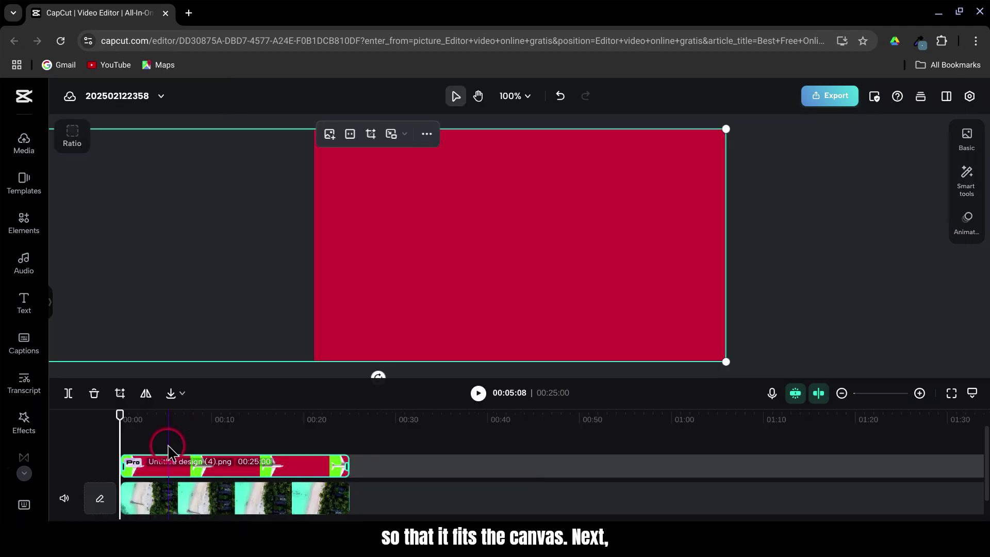
- Add a heading text layer reading 'Welcome to'
{"action": "left_click", "coordinate": [24, 308]}
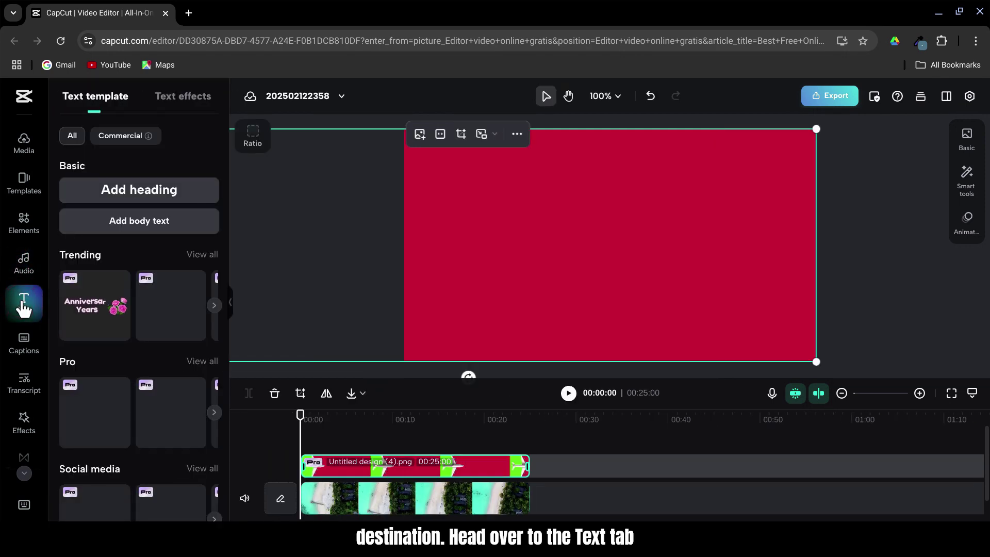
{"action": "left_click", "coordinate": [135, 191]}
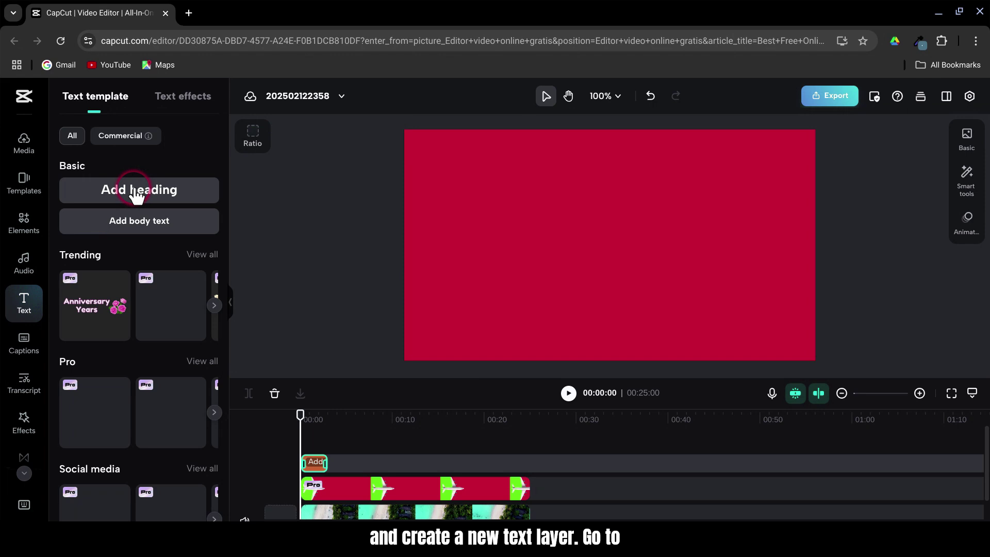
{"action": "left_click", "coordinate": [975, 174]}
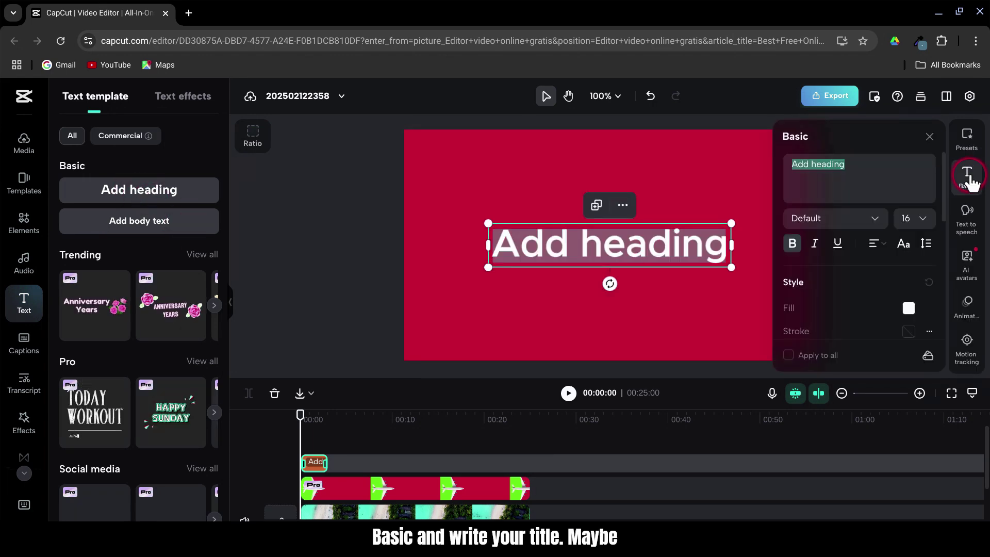
{"action": "type", "text": "Welco"}
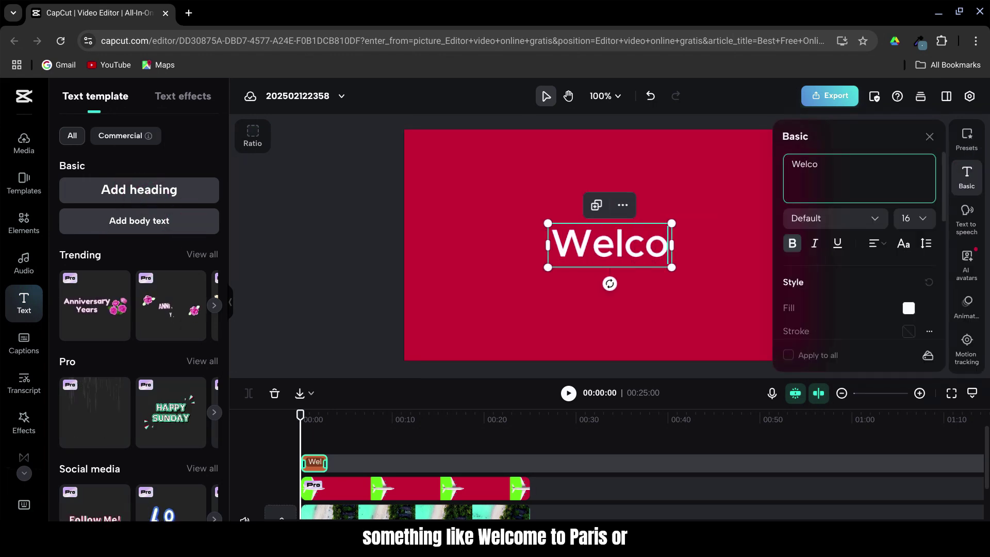
{"action": "type", "text": "me to"}
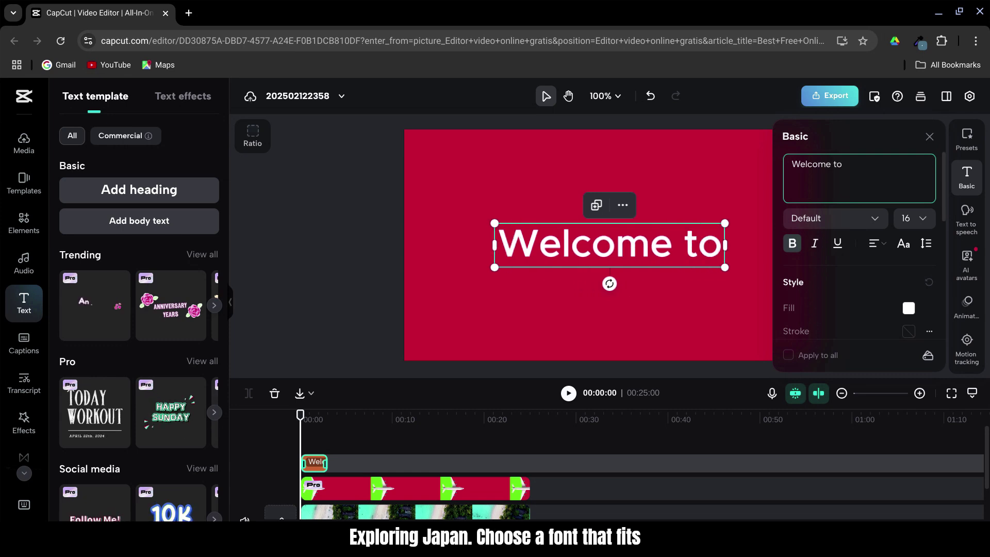
- Set the heading to the Constane script font and raise its scale to about 133%
{"action": "left_click", "coordinate": [877, 219]}
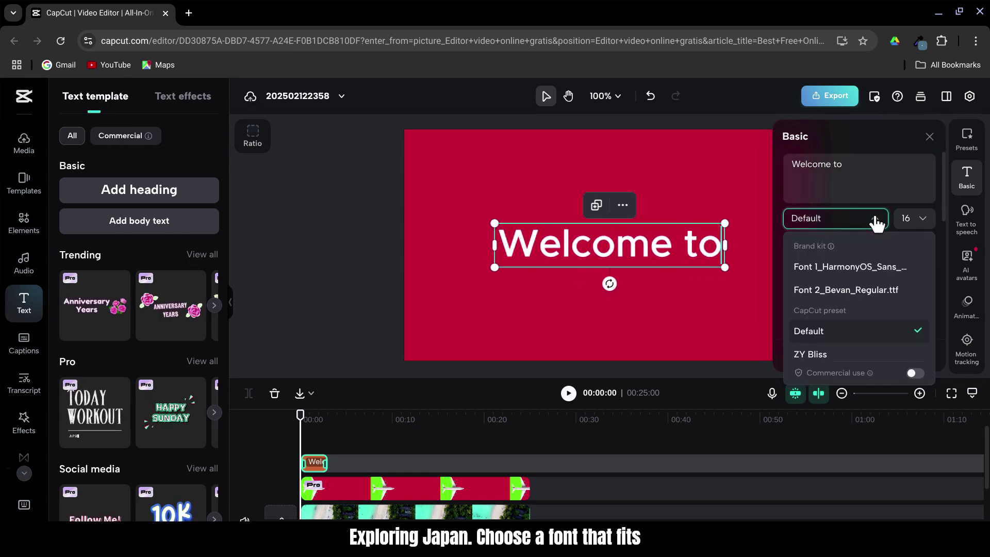
{"action": "scroll", "coordinate": [861, 258], "scroll_direction": "down", "scroll_amount": 3}
{"action": "left_click", "coordinate": [861, 247]}
{"action": "scroll", "coordinate": [859, 296], "scroll_direction": "down", "scroll_amount": 5}
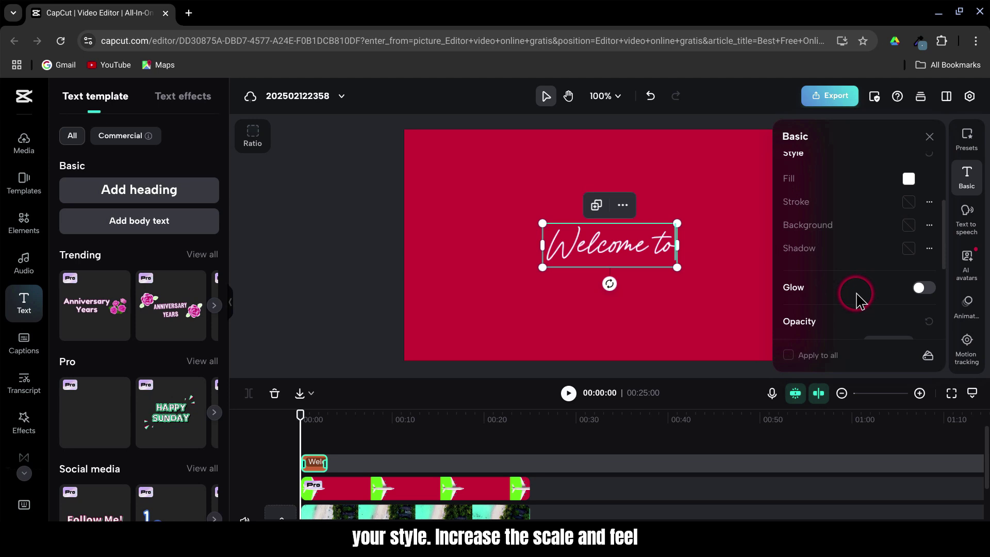
{"action": "left_click", "coordinate": [905, 294]}
{"action": "left_click", "coordinate": [905, 294]}
{"action": "left_click", "coordinate": [904, 294]}
{"action": "left_click_drag", "start_coordinate": [904, 298], "coordinate": [905, 298]}
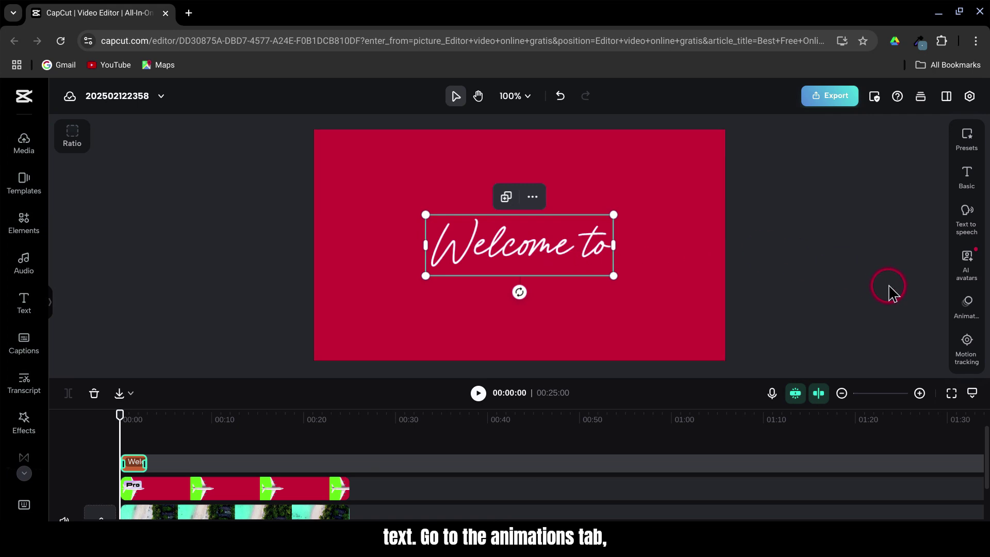
- Give 'Welcome to' Slide Up as both its In and Out animation
{"action": "left_click", "coordinate": [976, 313]}
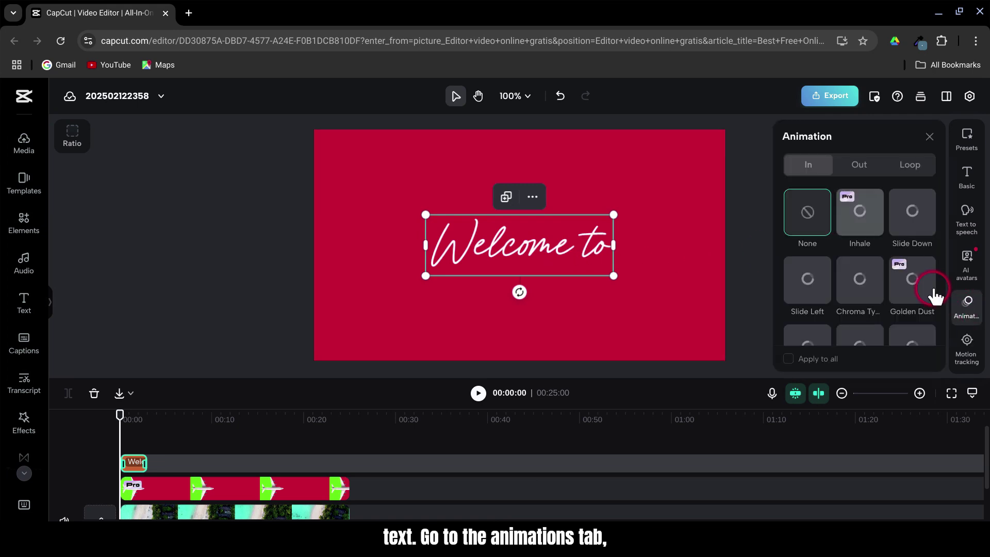
{"action": "scroll", "coordinate": [879, 309], "scroll_direction": "down", "scroll_amount": 5}
{"action": "scroll", "coordinate": [871, 305], "scroll_direction": "up", "scroll_amount": 5}
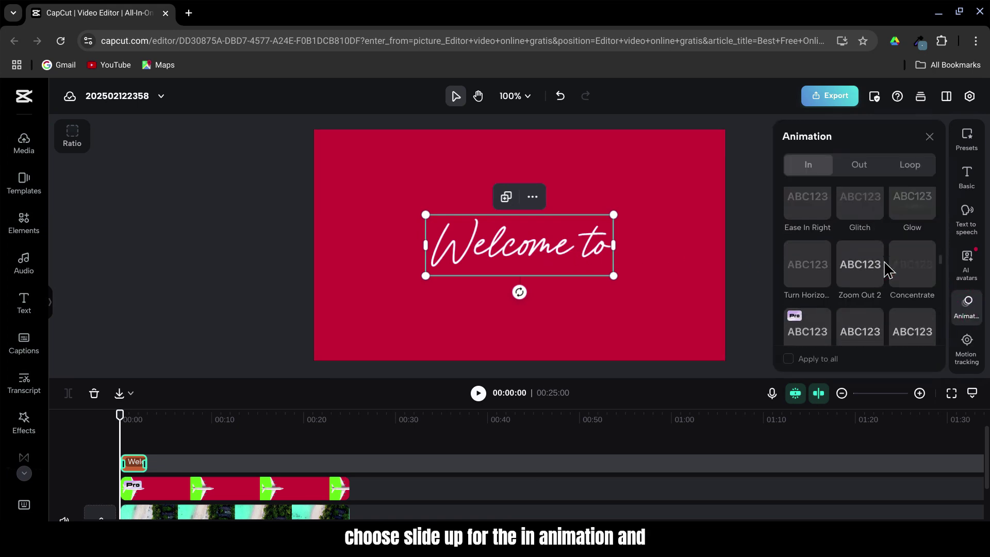
{"action": "left_click", "coordinate": [803, 277]}
{"action": "left_click", "coordinate": [858, 164]}
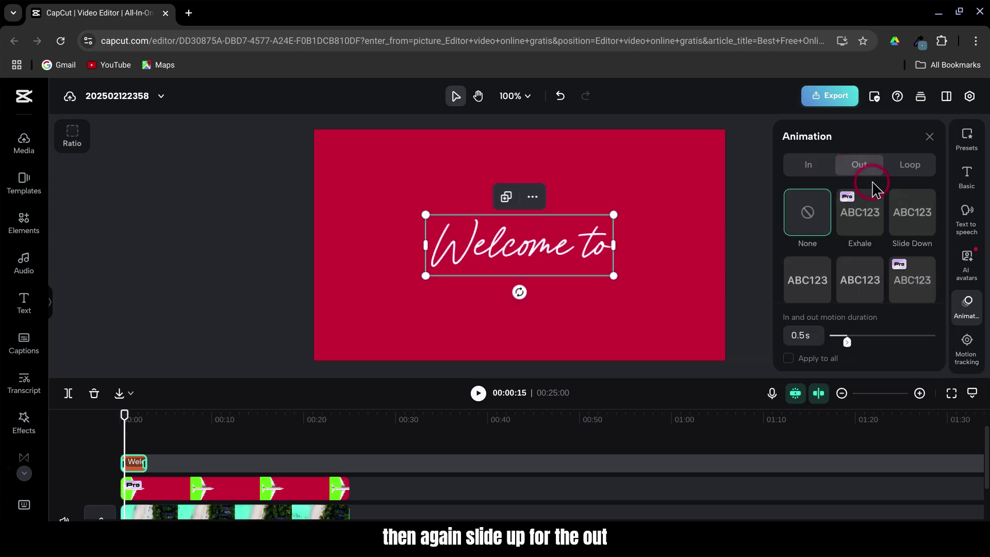
{"action": "scroll", "coordinate": [866, 237], "scroll_direction": "down", "scroll_amount": 2}
{"action": "left_click", "coordinate": [861, 233]}
{"action": "left_click", "coordinate": [929, 136]}
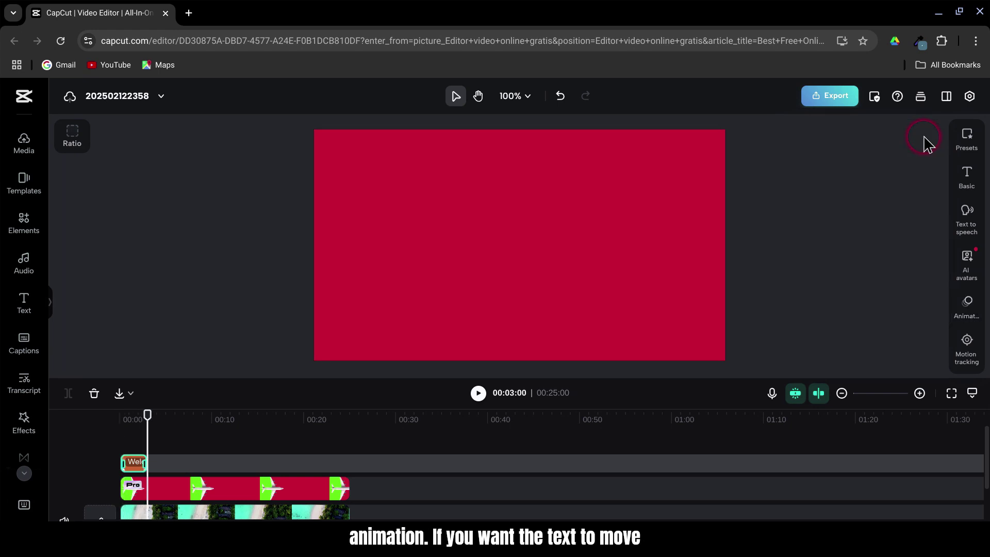
- Trim the 'Welcome to' text clip to about 2 seconds
{"action": "scroll", "coordinate": [247, 438], "scroll_direction": "up", "scroll_amount": 3}
{"action": "left_click_drag", "start_coordinate": [243, 460], "coordinate": [201, 469]}
{"action": "left_click", "coordinate": [216, 498]}
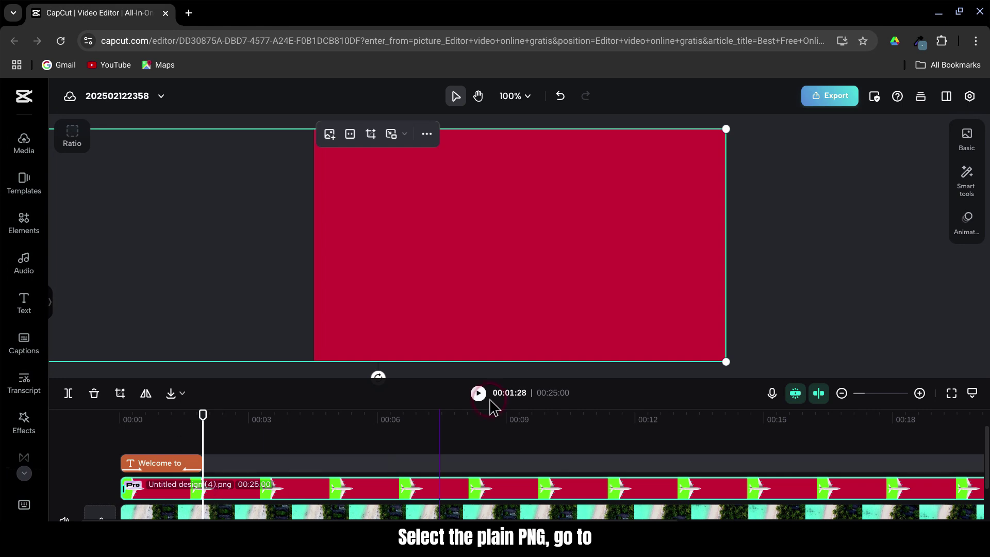
- Keyframe the plane's position at X −660, then at X 2473 about 80 frames later
{"action": "left_click", "coordinate": [965, 136]}
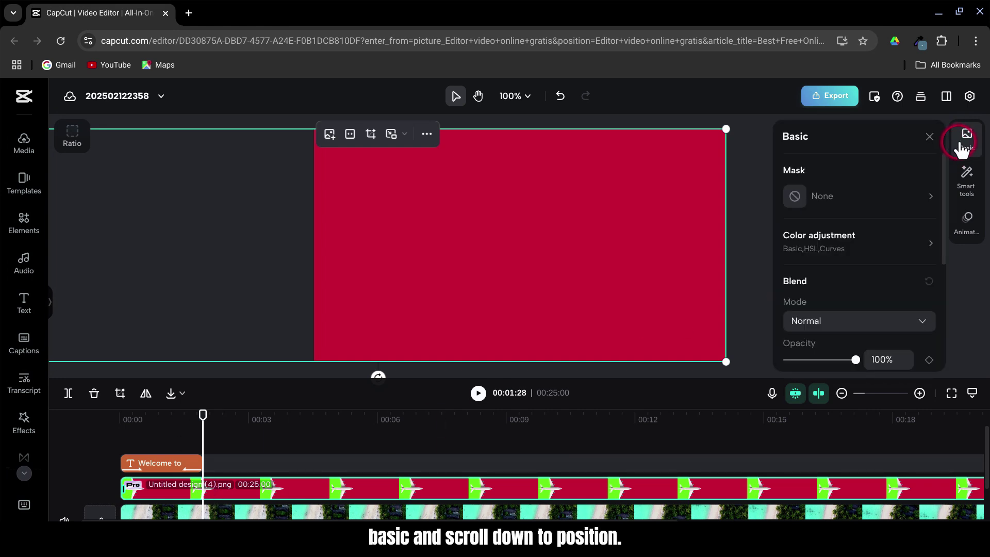
{"action": "scroll", "coordinate": [878, 283], "scroll_direction": "down", "scroll_amount": 5}
{"action": "left_click", "coordinate": [928, 309]}
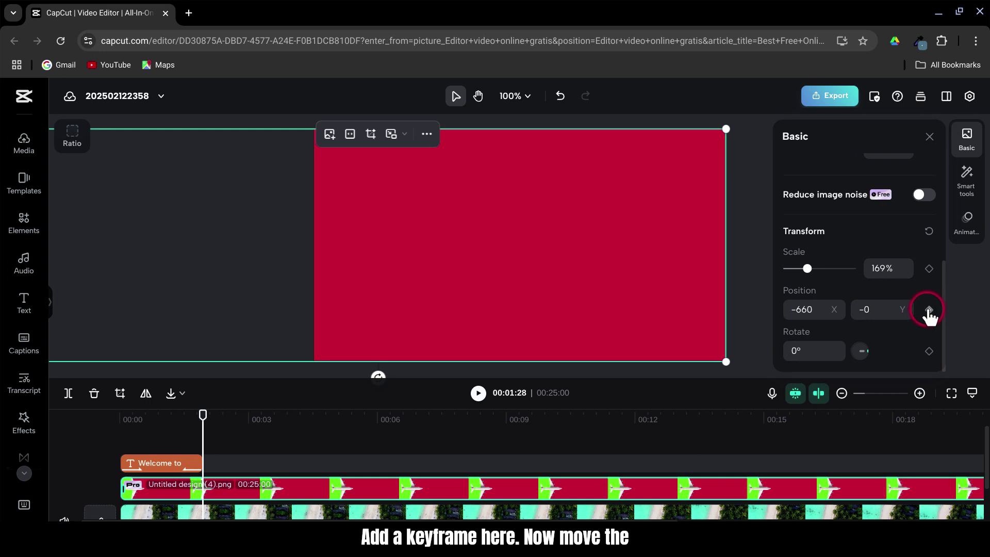
{"action": "left_click", "coordinate": [669, 363]}
{"action": "left_click", "coordinate": [203, 420]}
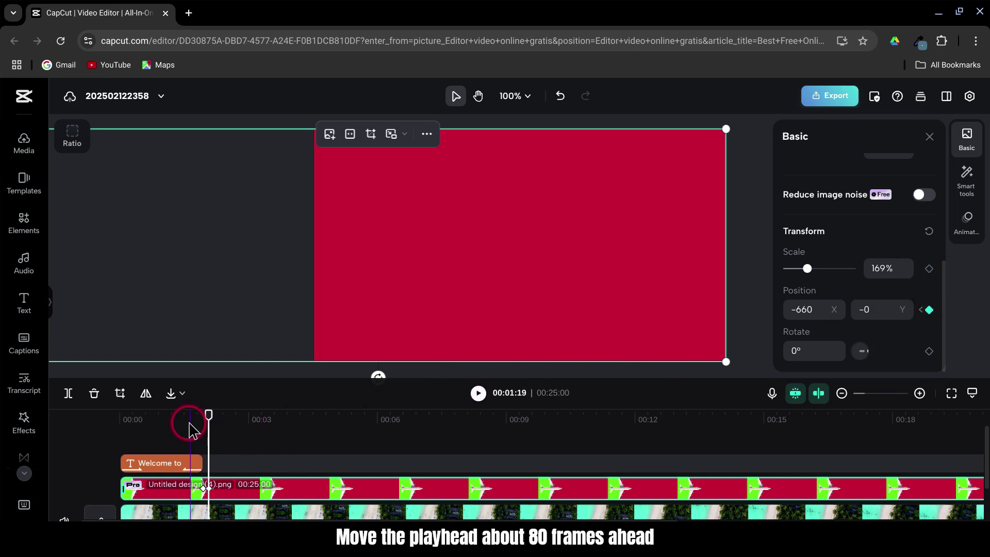
{"action": "left_click_drag", "start_coordinate": [262, 420], "coordinate": [265, 420]}
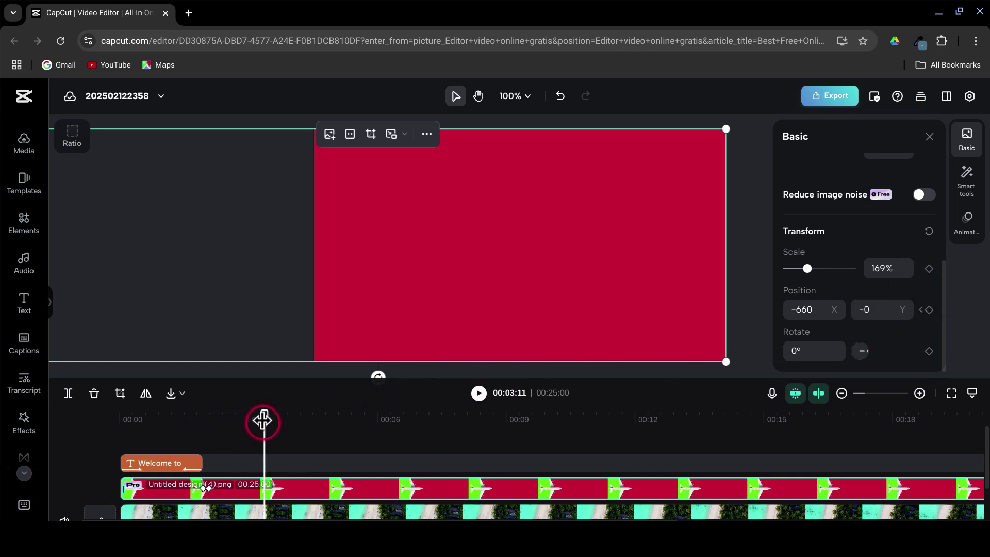
{"action": "left_click_drag", "start_coordinate": [235, 250], "coordinate": [734, 300]}
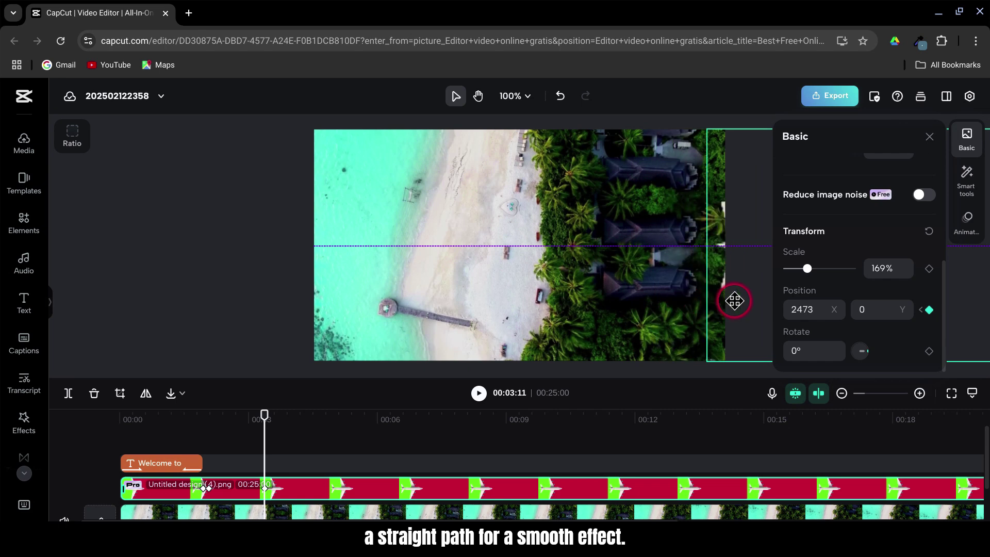
- Add a new heading text layer reading 'MALDIVES' in the ZY Fervent font
{"action": "left_click", "coordinate": [24, 301]}
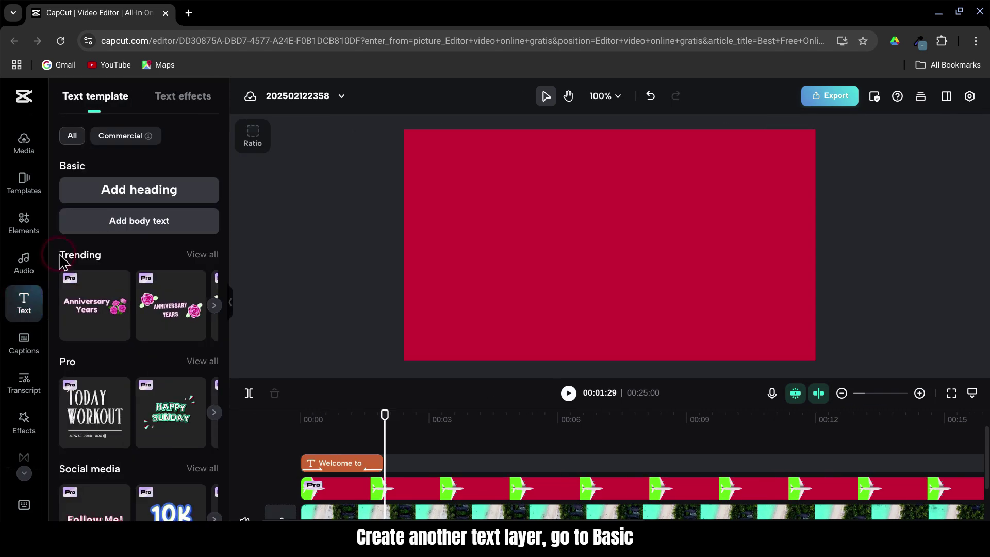
{"action": "left_click", "coordinate": [127, 198]}
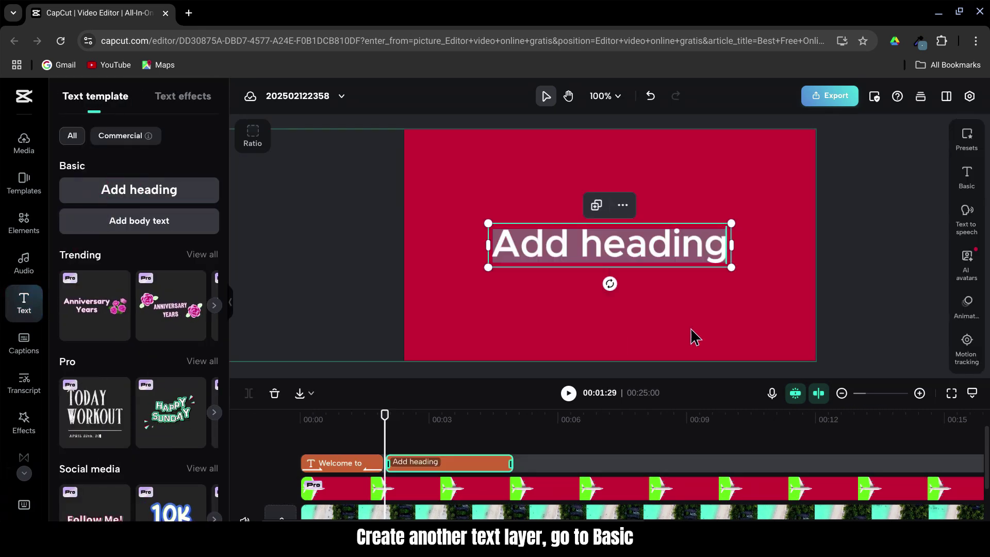
{"action": "left_click", "coordinate": [969, 176]}
{"action": "type", "text": "MALDIVES"}
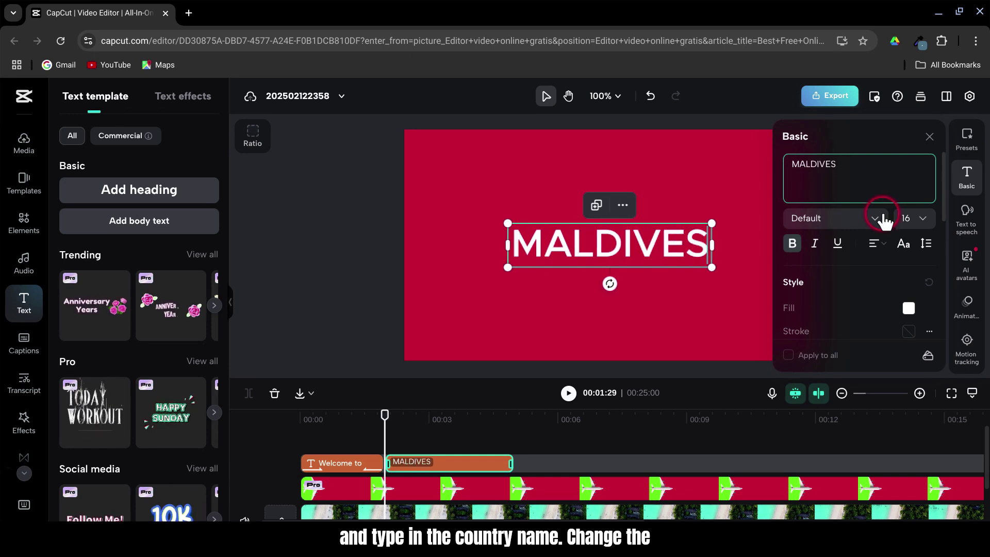
{"action": "left_click", "coordinate": [884, 220]}
{"action": "scroll", "coordinate": [872, 278], "scroll_direction": "down", "scroll_amount": 5}
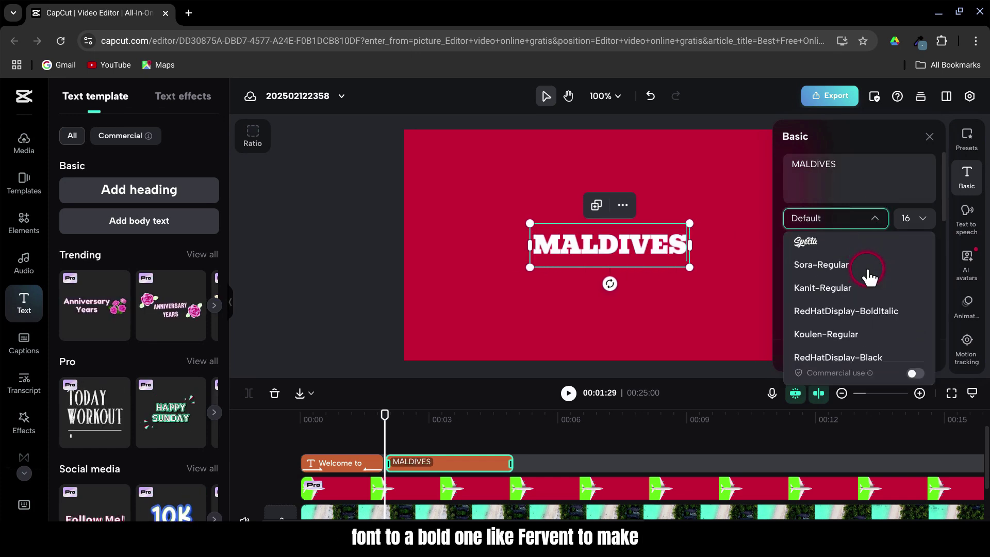
{"action": "scroll", "coordinate": [871, 276], "scroll_direction": "down", "scroll_amount": 5}
{"action": "left_click", "coordinate": [803, 277]}
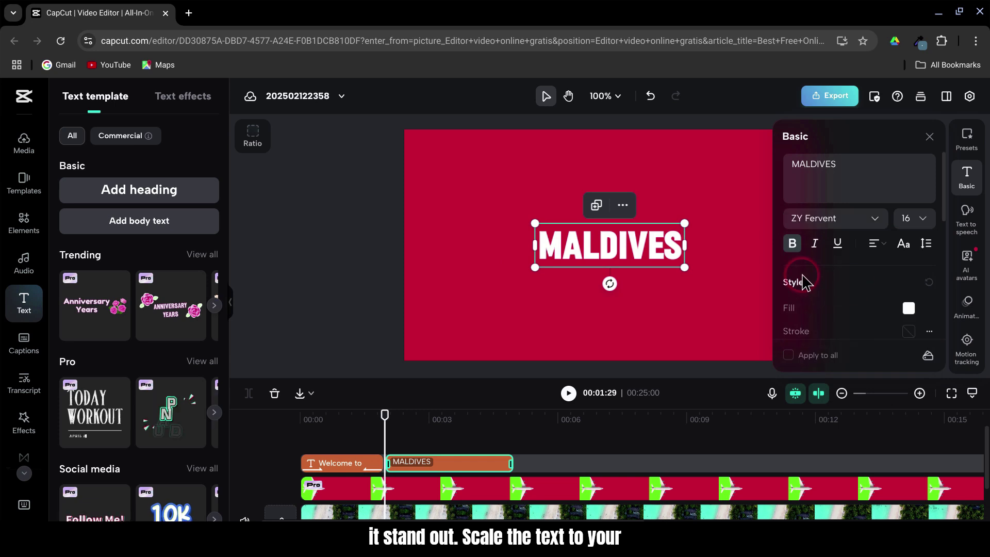
- Scale the MALDIVES text to 170% and give it a black shadow with adjusted opacity
{"action": "scroll", "coordinate": [804, 282], "scroll_direction": "down", "scroll_amount": 5}
{"action": "left_click_drag", "start_coordinate": [793, 257], "coordinate": [807, 259]}
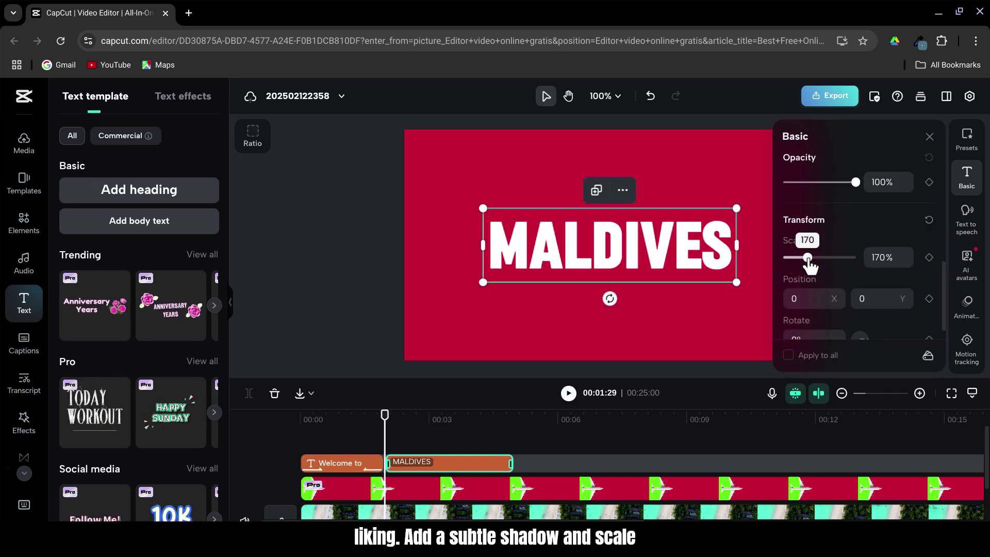
{"action": "scroll", "coordinate": [808, 262], "scroll_direction": "up", "scroll_amount": 5}
{"action": "left_click", "coordinate": [908, 264]}
{"action": "left_click", "coordinate": [843, 355]}
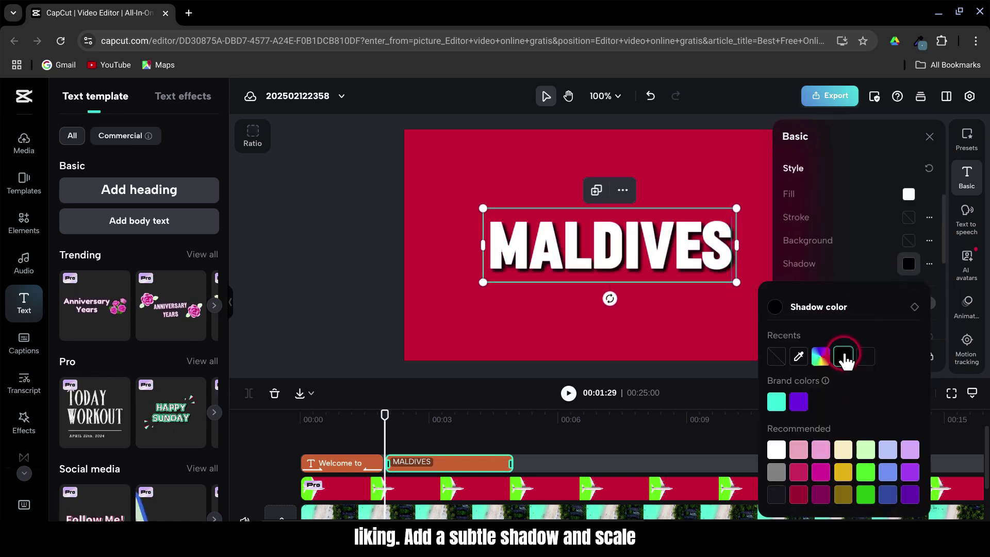
{"action": "left_click", "coordinate": [929, 263]}
{"action": "left_click", "coordinate": [872, 315]}
{"action": "left_click", "coordinate": [928, 136]}
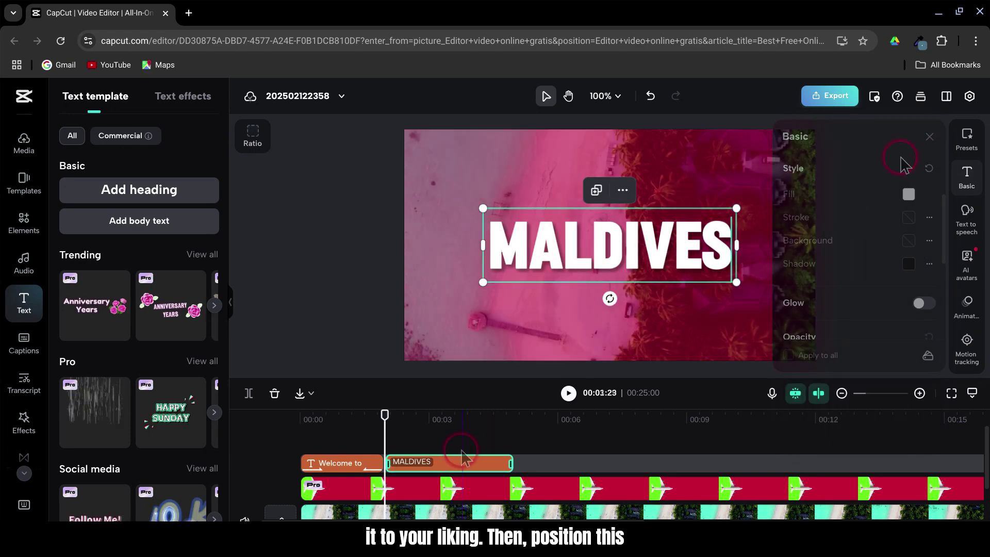
- Move the MALDIVES text clip to a track beneath the plane PNG overlay
{"action": "left_click_drag", "start_coordinate": [436, 462], "coordinate": [440, 512]}
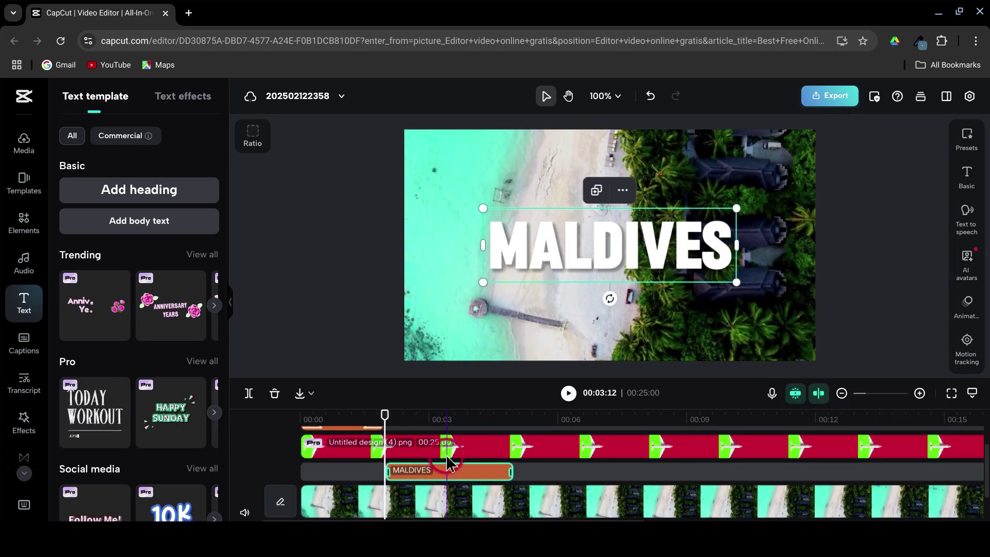